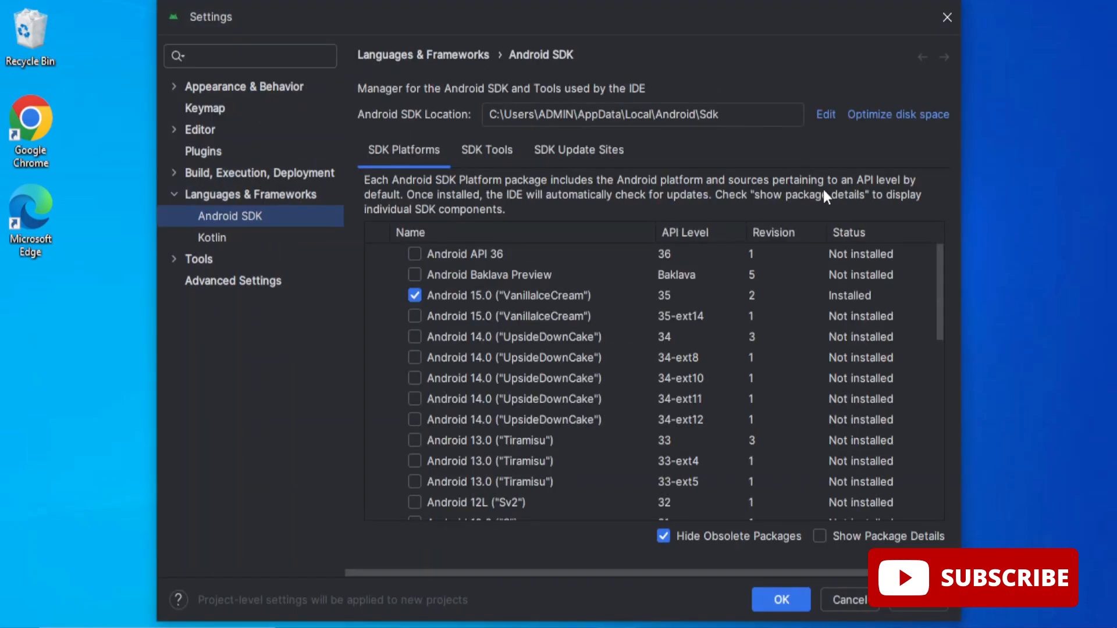
- Install Android SDK Command-line Tools (latest) from the SDK Tools packages and confirm the change
left_click(501, 152)
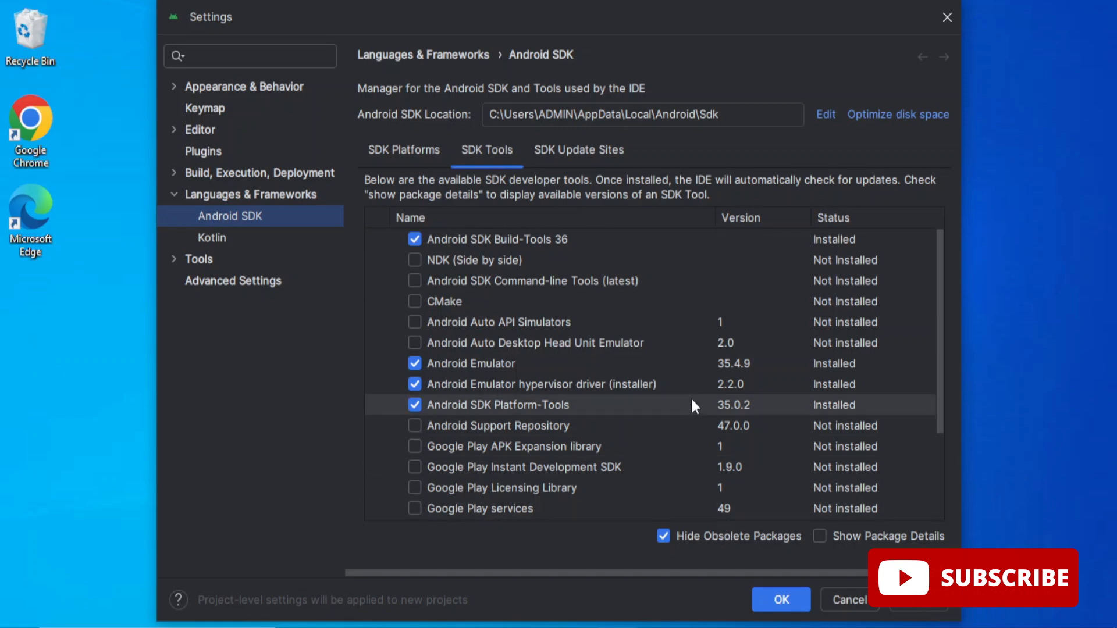
left_click(414, 279)
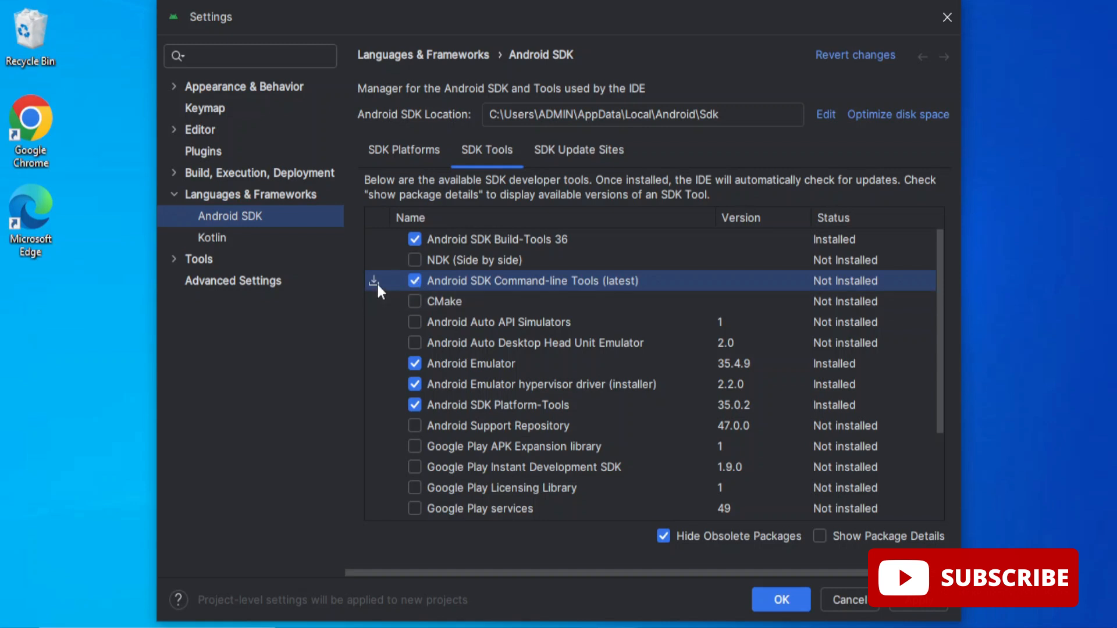
left_click(785, 601)
left_click(691, 394)
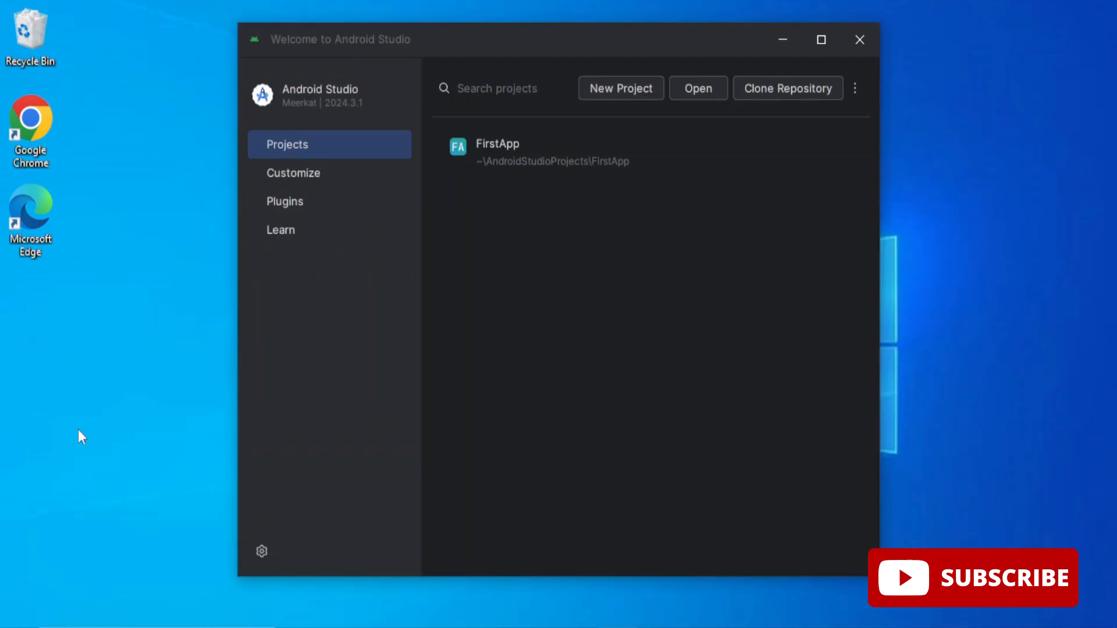
- Switch to Command Prompt and run flutter doctor to recheck the Android toolchain
key("alt+Tab")
key("Up")
scroll(557, 443, "down", 6)
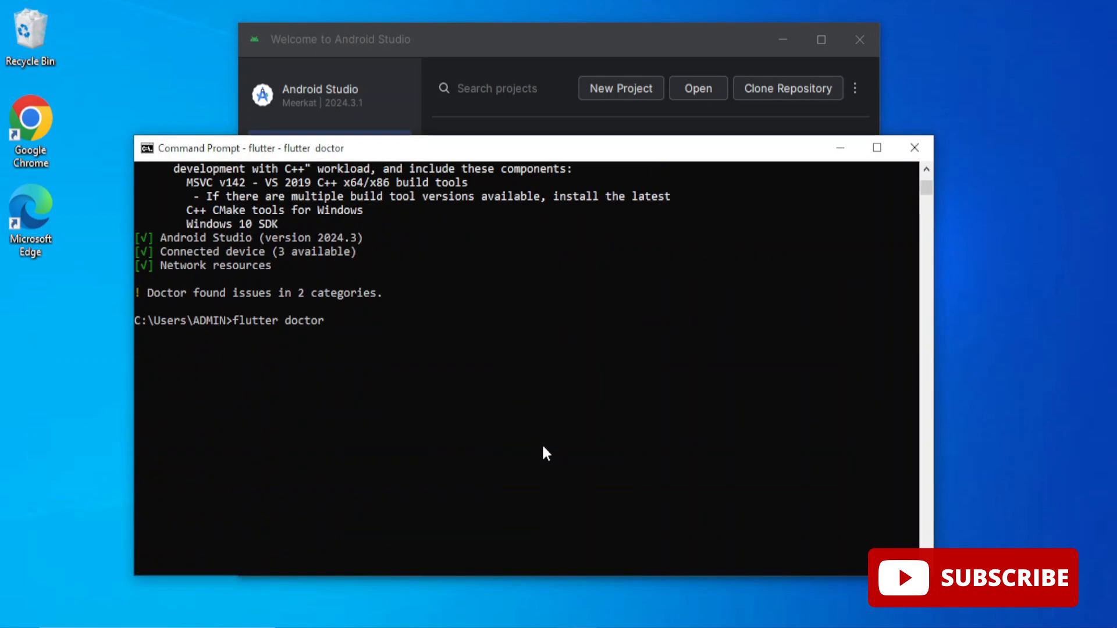
key("Return")
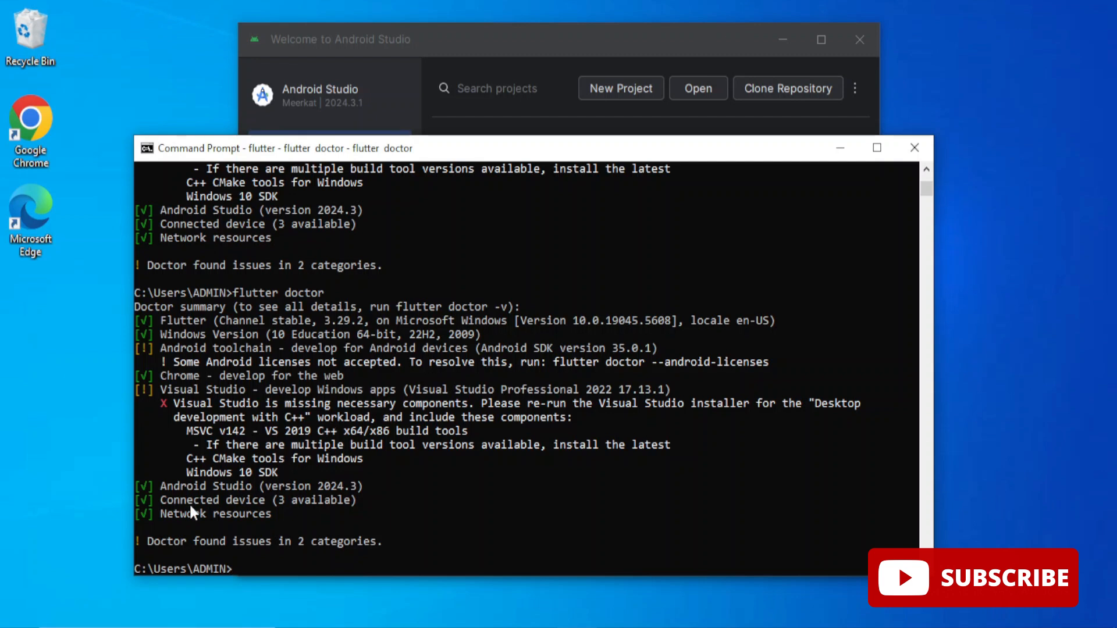
- Run flutter doctor --android-licenses and agree to review the licenses that have not been accepted
type("flutter doctor")
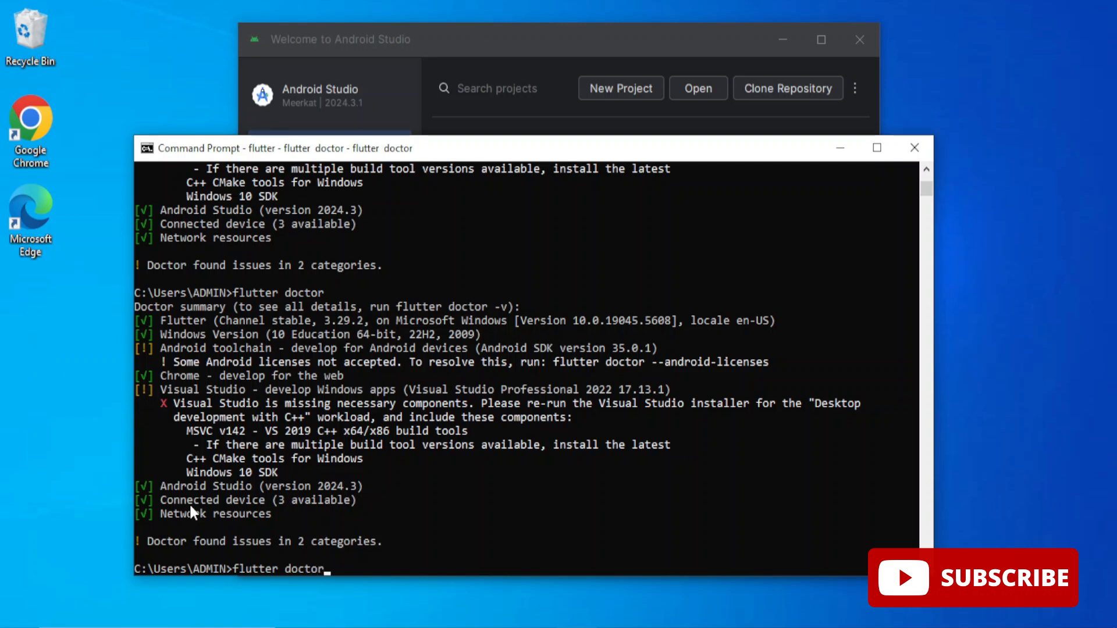
type(" --android-licenses")
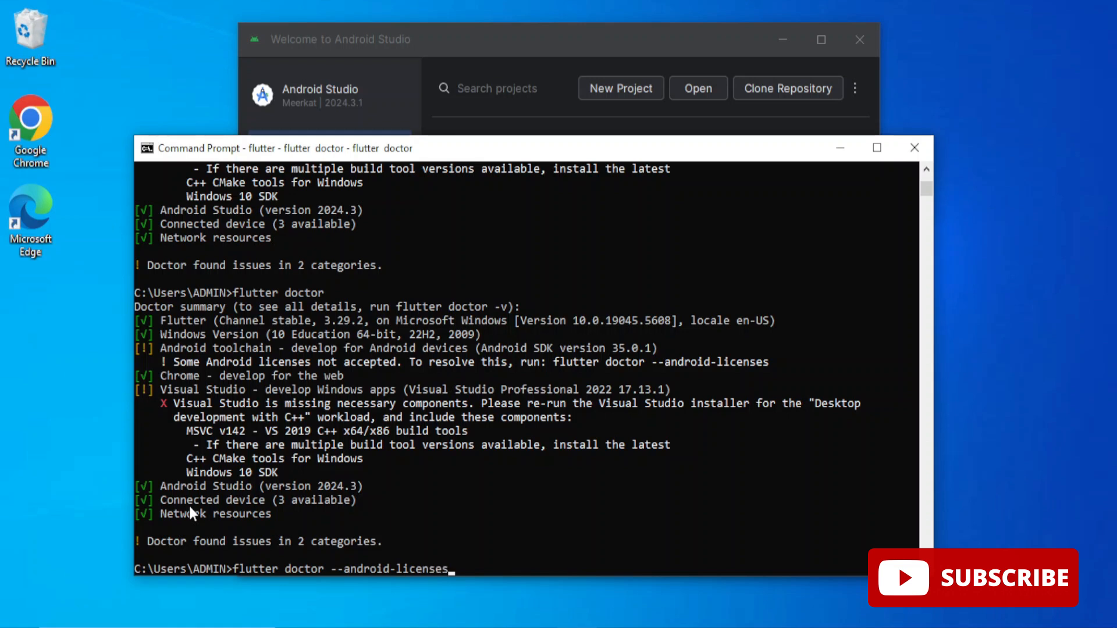
key("Return")
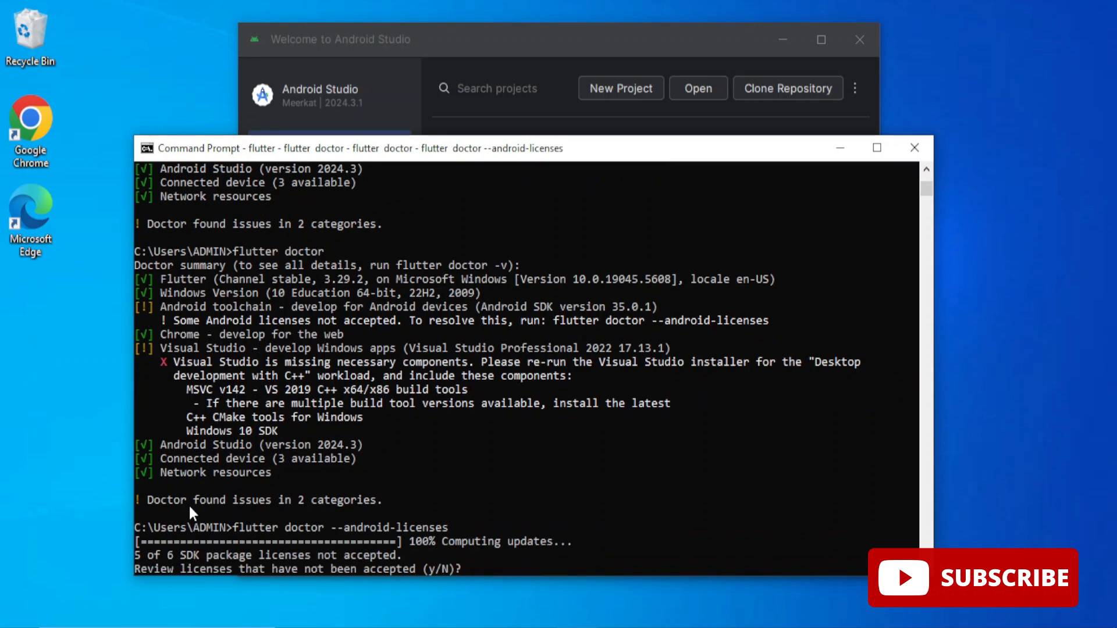
type("y")
key("Return")
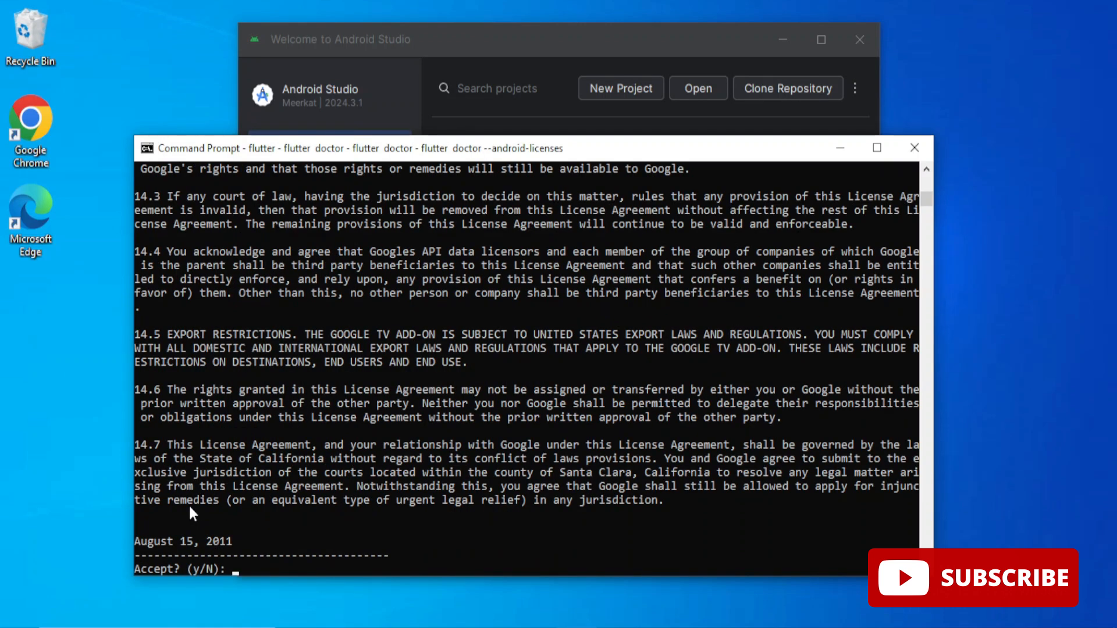
- Accept each of the remaining Android SDK package licenses
type("y")
key("Return")
type("y")
key("Return")
type("y")
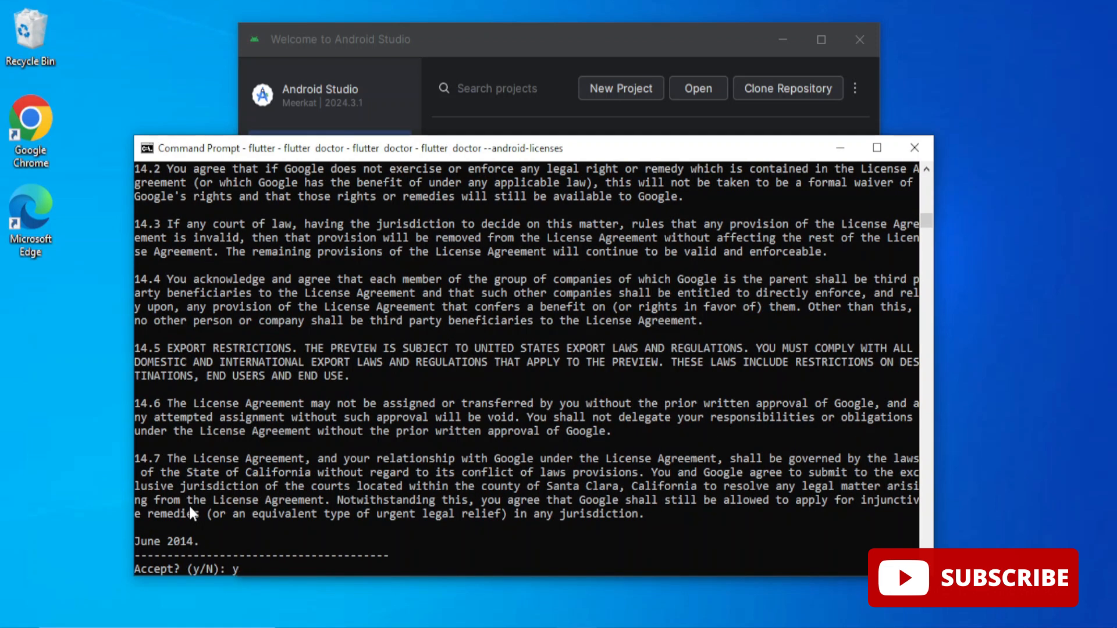
key("Return")
type("y")
key("Return")
type("y")
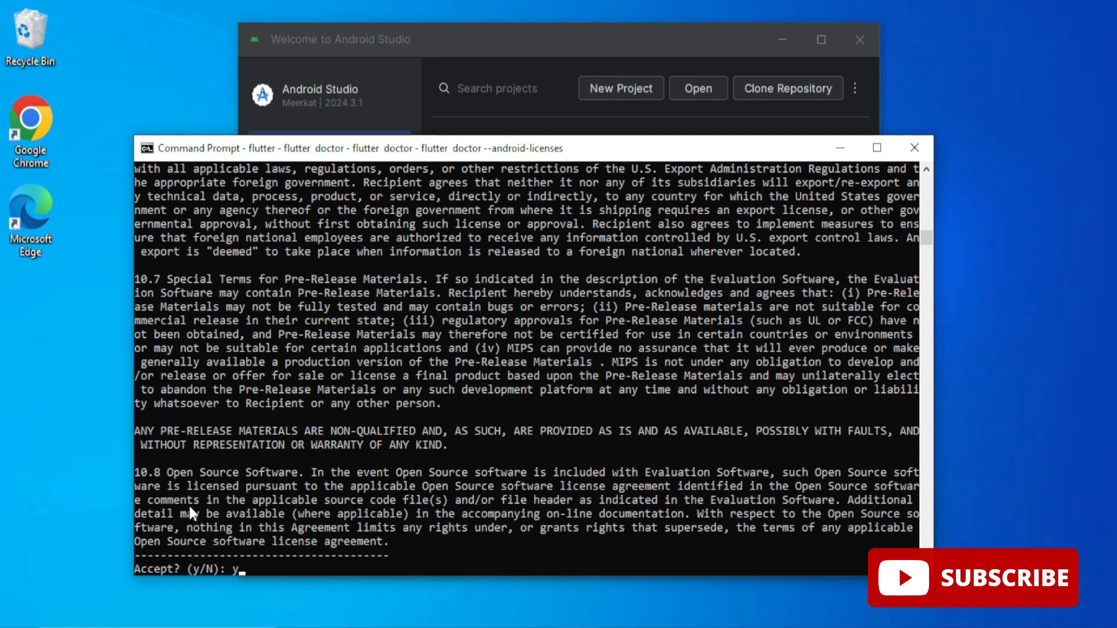
key("Return")
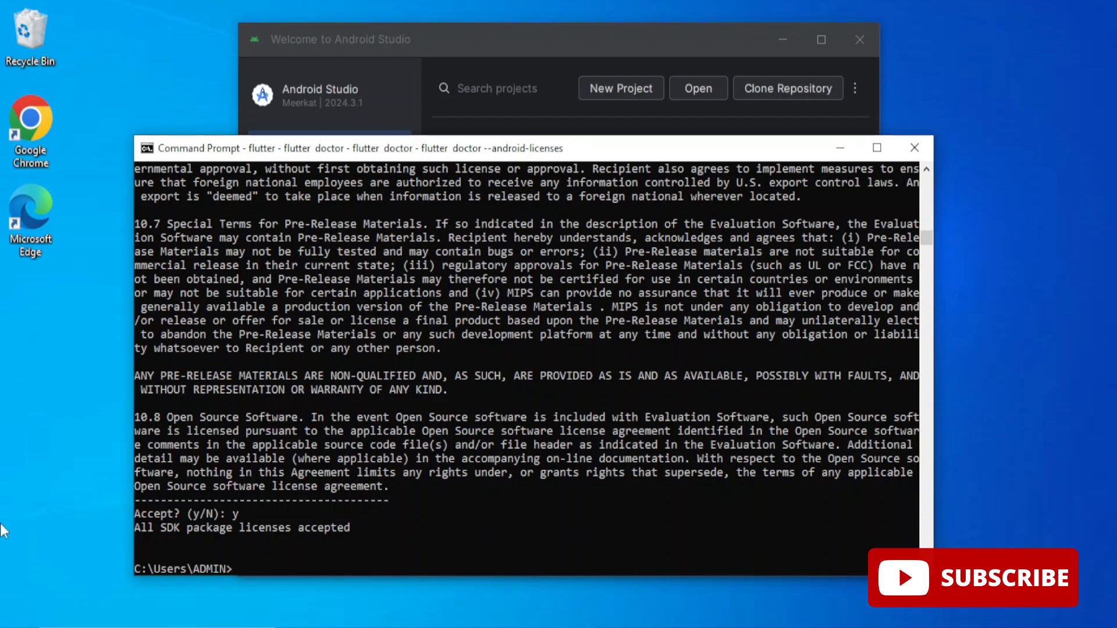
- Run flutter doctor again to verify the setup with the Android licenses accepted
key("Up")
key("Up")
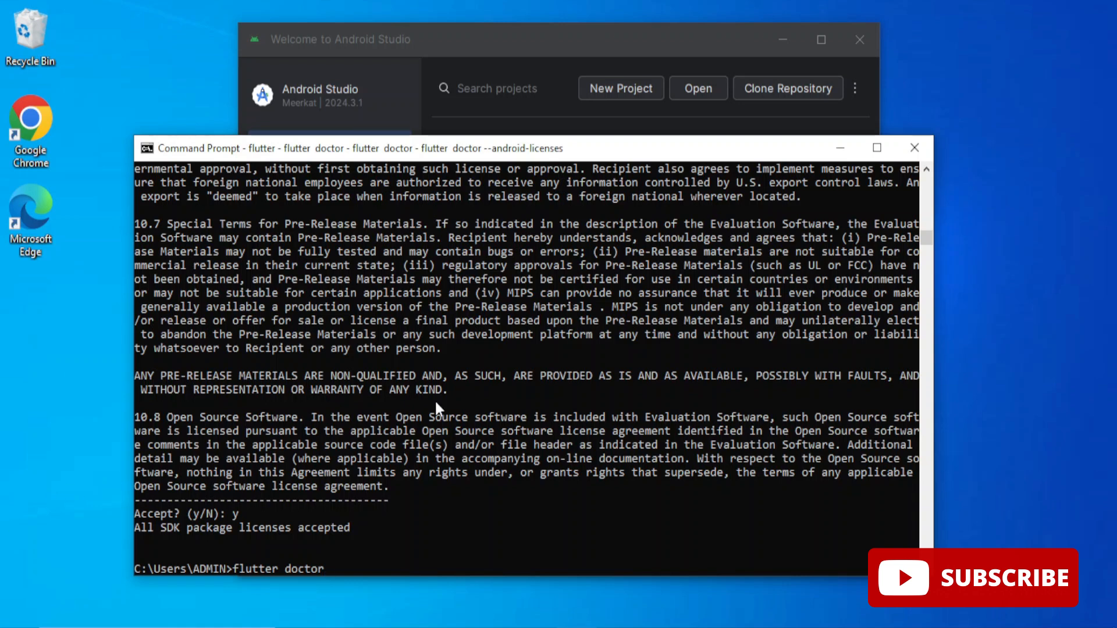
scroll(407, 379, "down", 7)
key("Return")
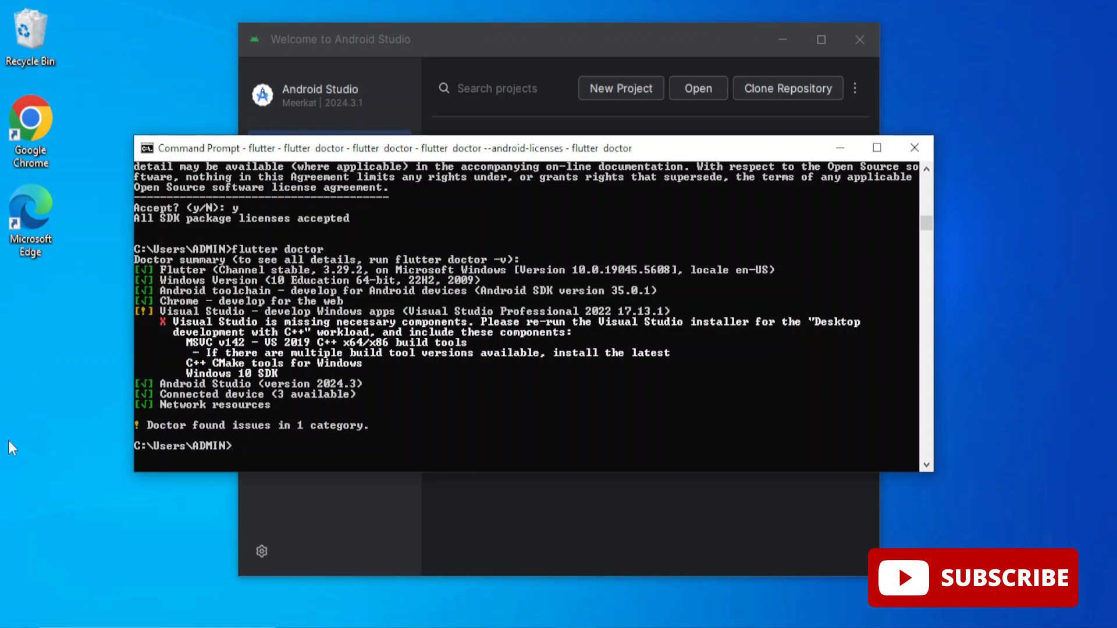
- Examine the Visual Studio entry in the doctor report and close Command Prompt
scroll(273, 340, "down", 2)
scroll(273, 342, "up", 2)
left_click_drag(163, 311, 226, 336)
left_click(377, 332)
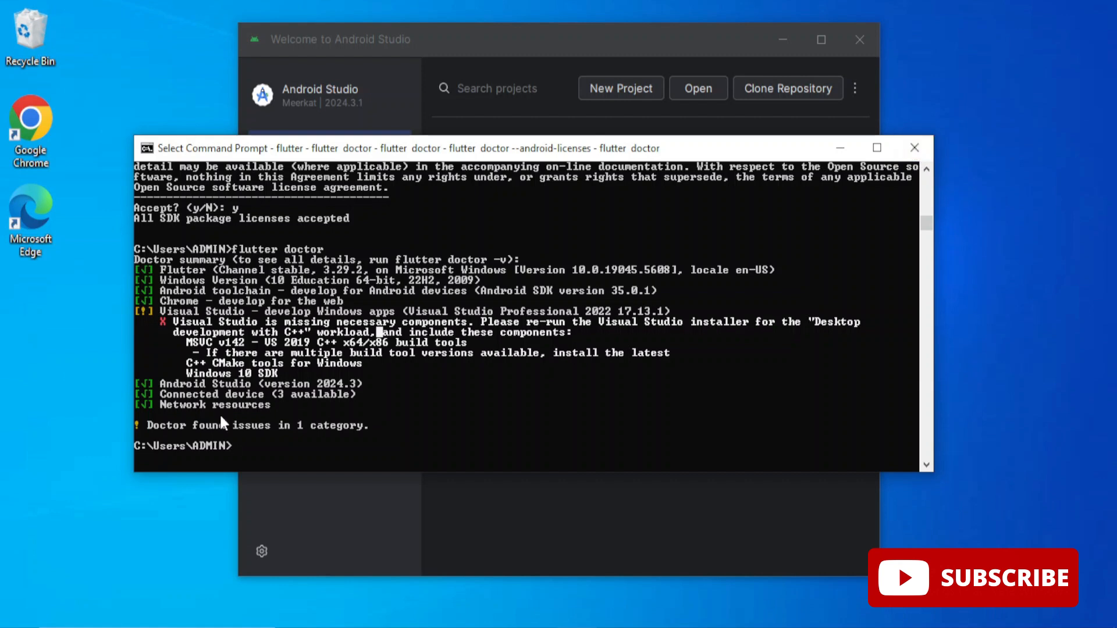
left_click(914, 148)
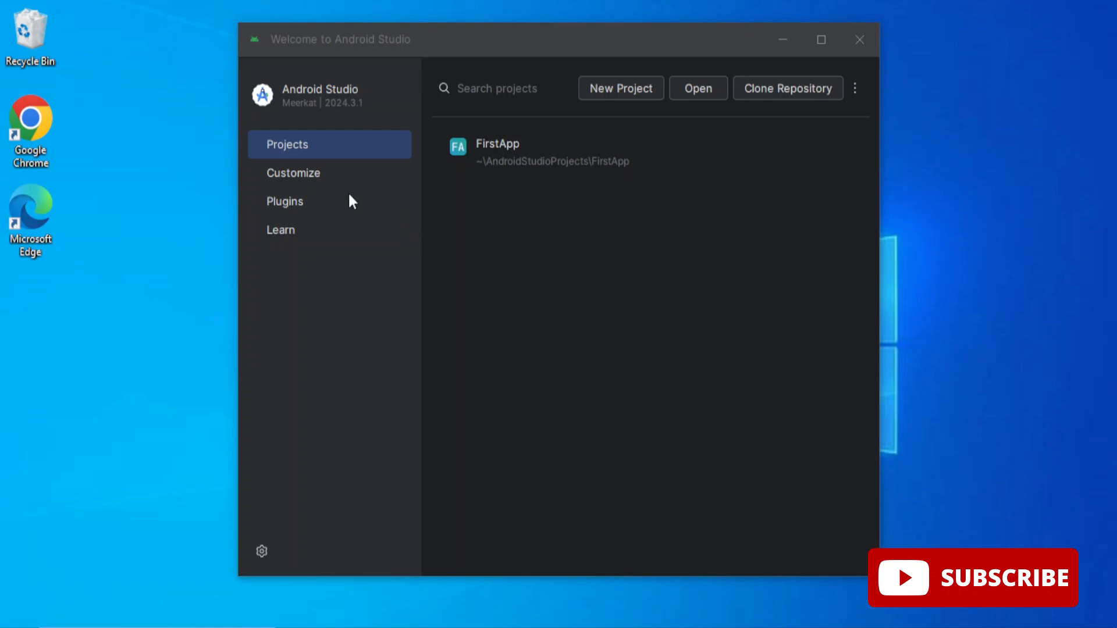
- Find the Flutter plugin by Google in Android Studio's plugin marketplace and install it
left_click(295, 201)
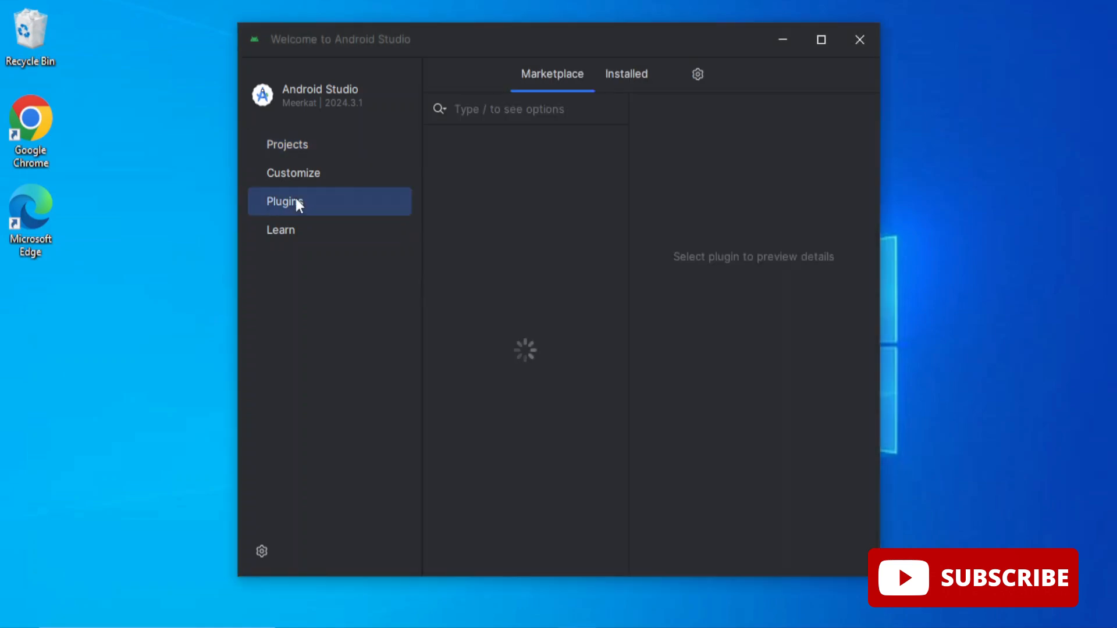
left_click(542, 116)
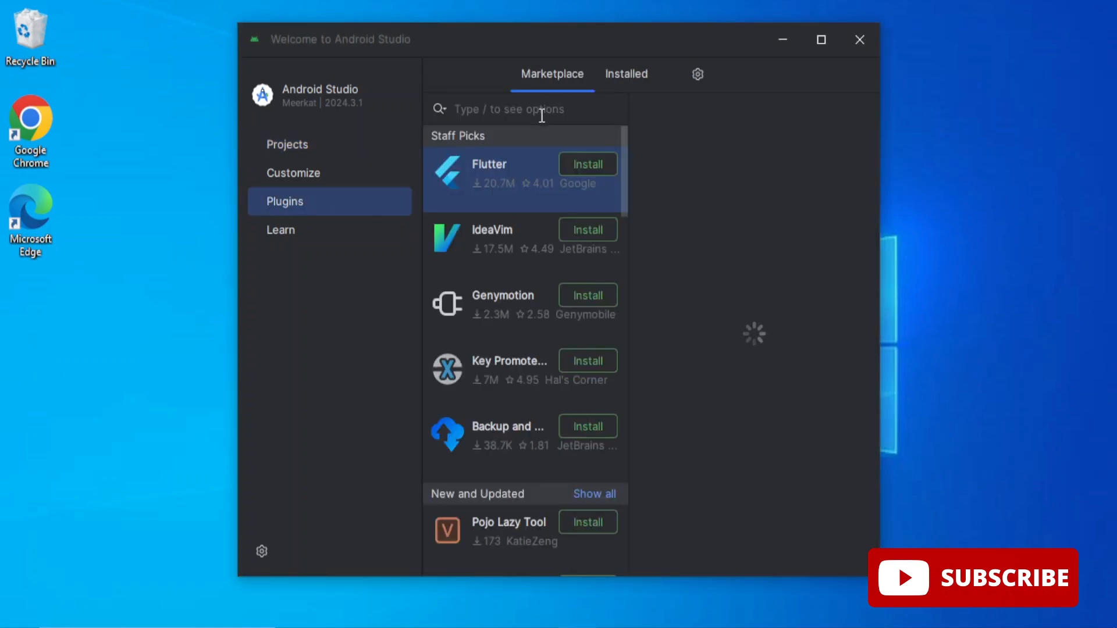
type("flutter")
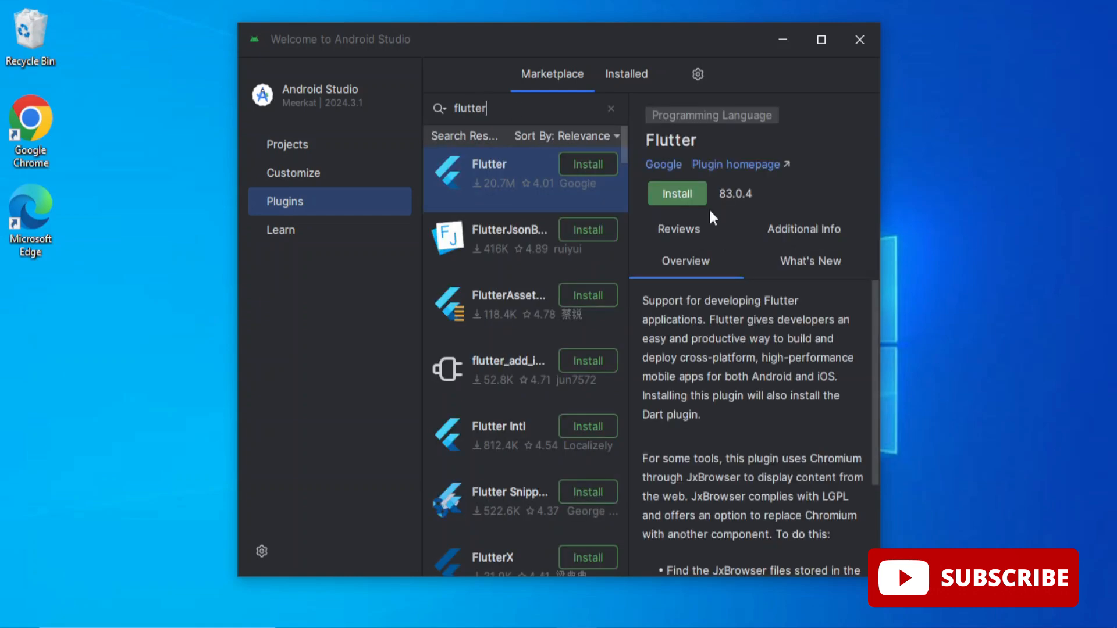
left_click(687, 190)
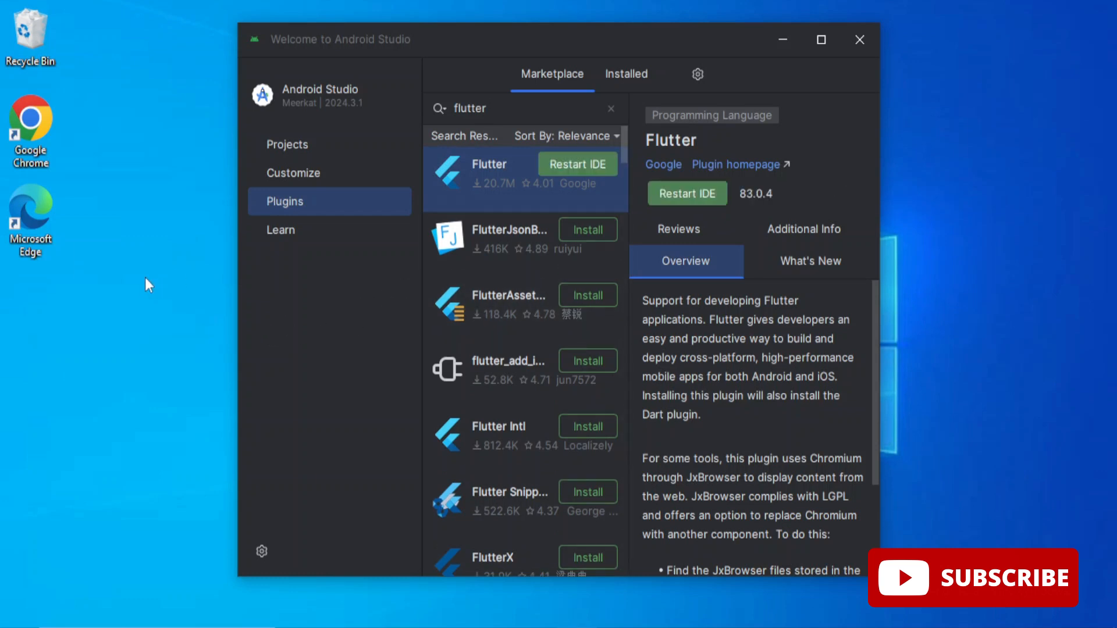
- Look up the Dart plugin in the marketplace, and restart the IDE to apply the plugin changes
left_click(610, 109)
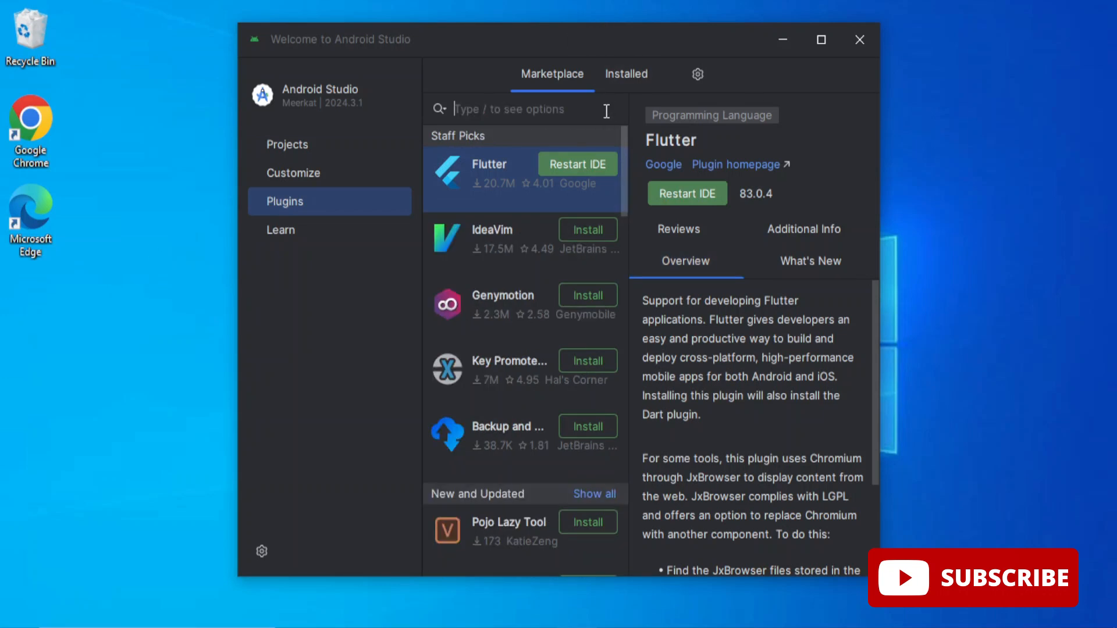
type("dart")
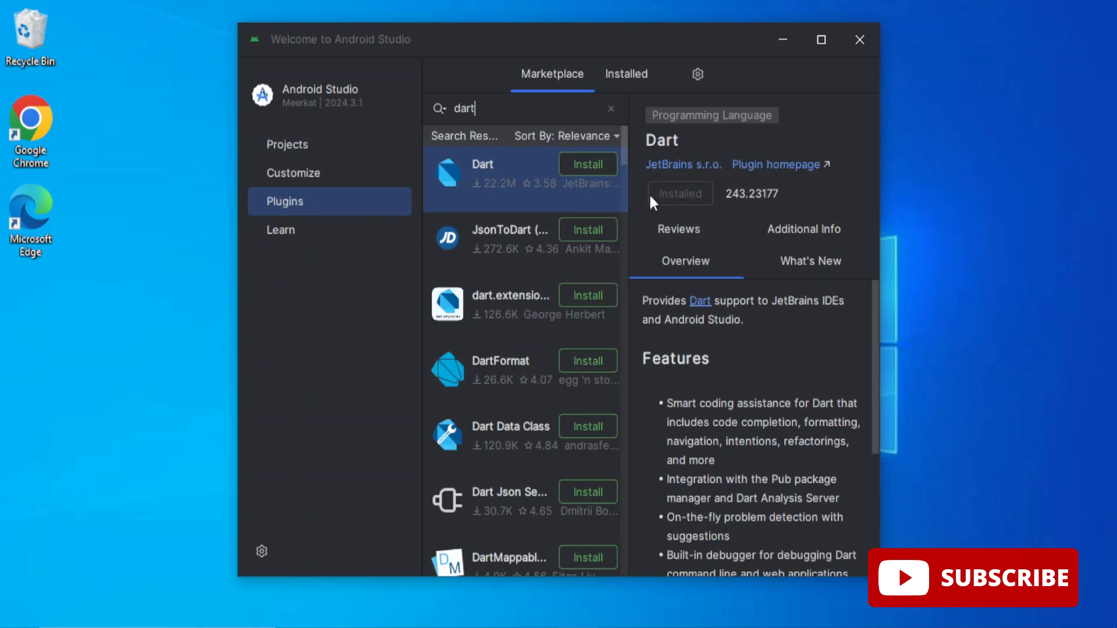
left_click(611, 109)
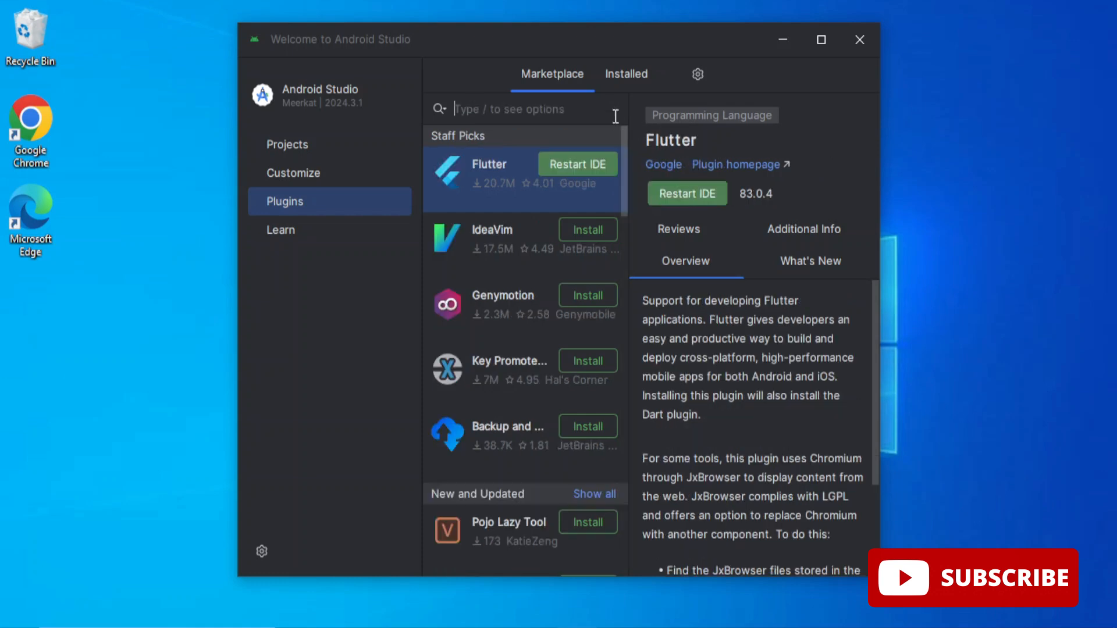
left_click(585, 168)
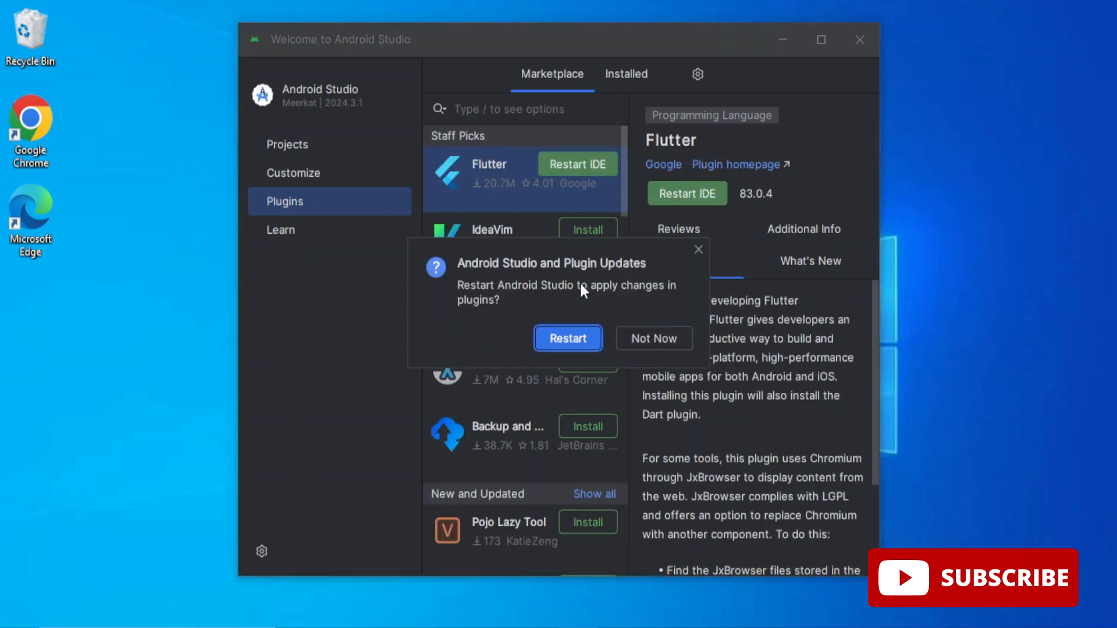
left_click(566, 340)
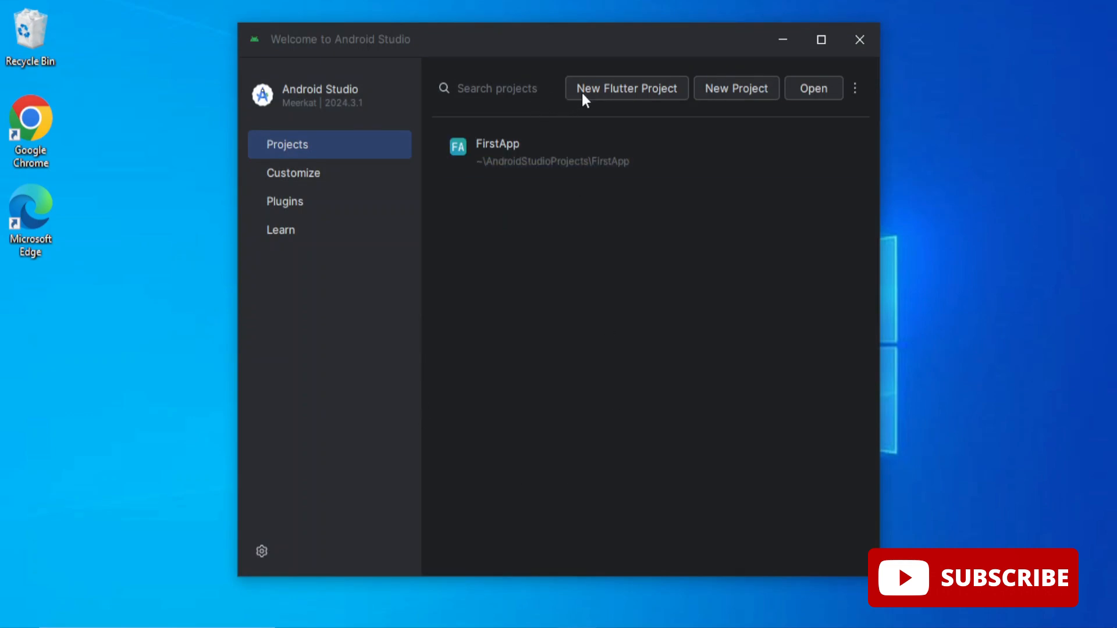
- Start a new Flutter project using C:\flutter as the Flutter SDK path and continue to the project details
left_click(617, 93)
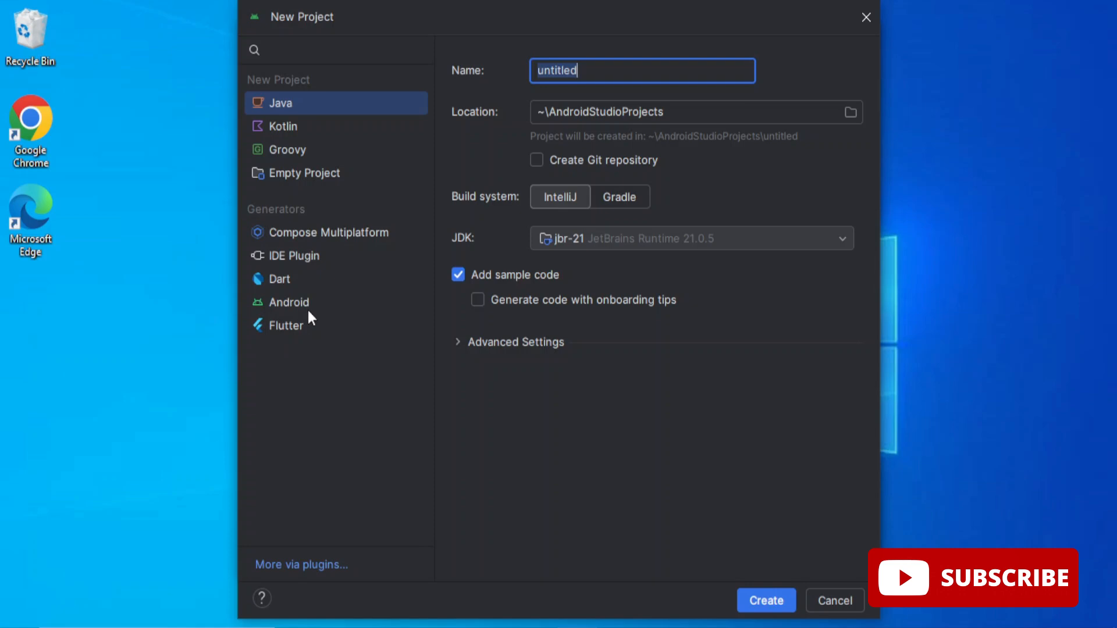
left_click(298, 328)
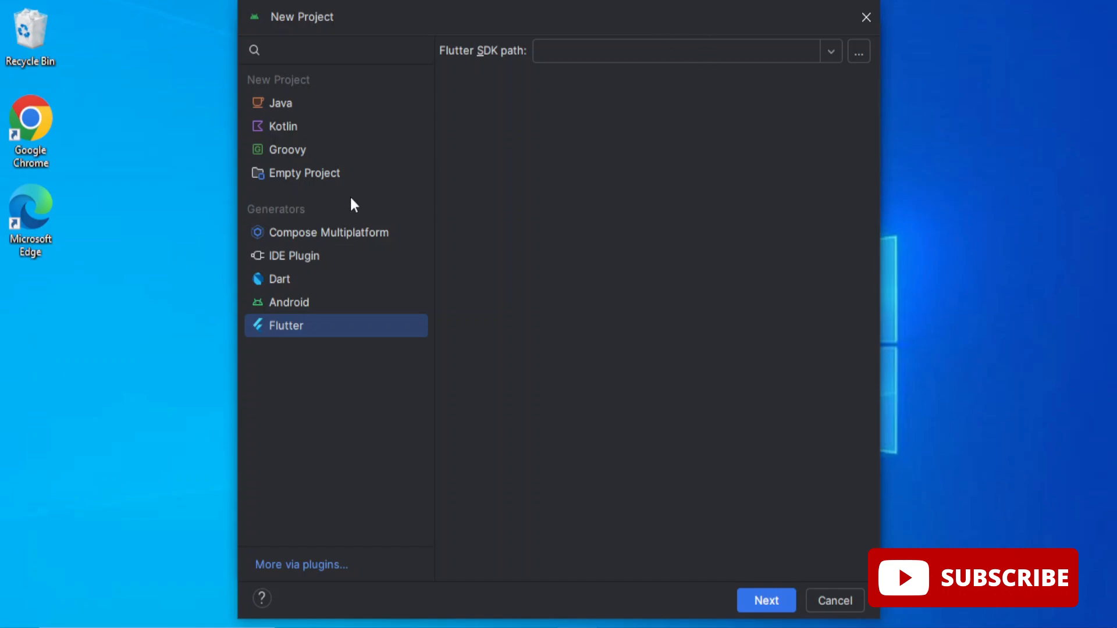
left_click(859, 52)
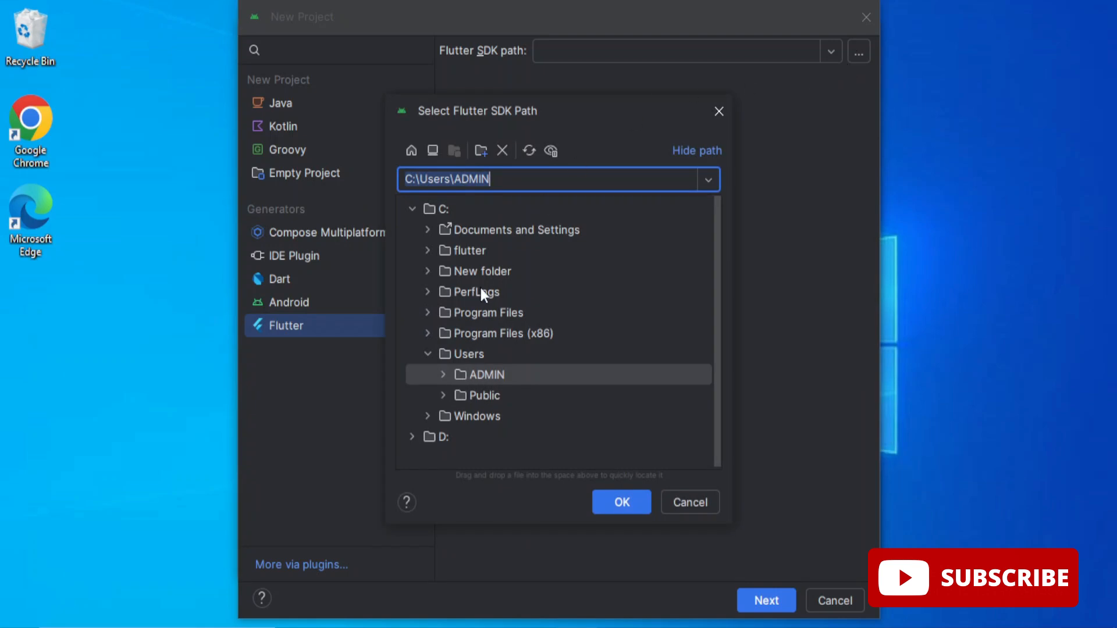
left_click(466, 252)
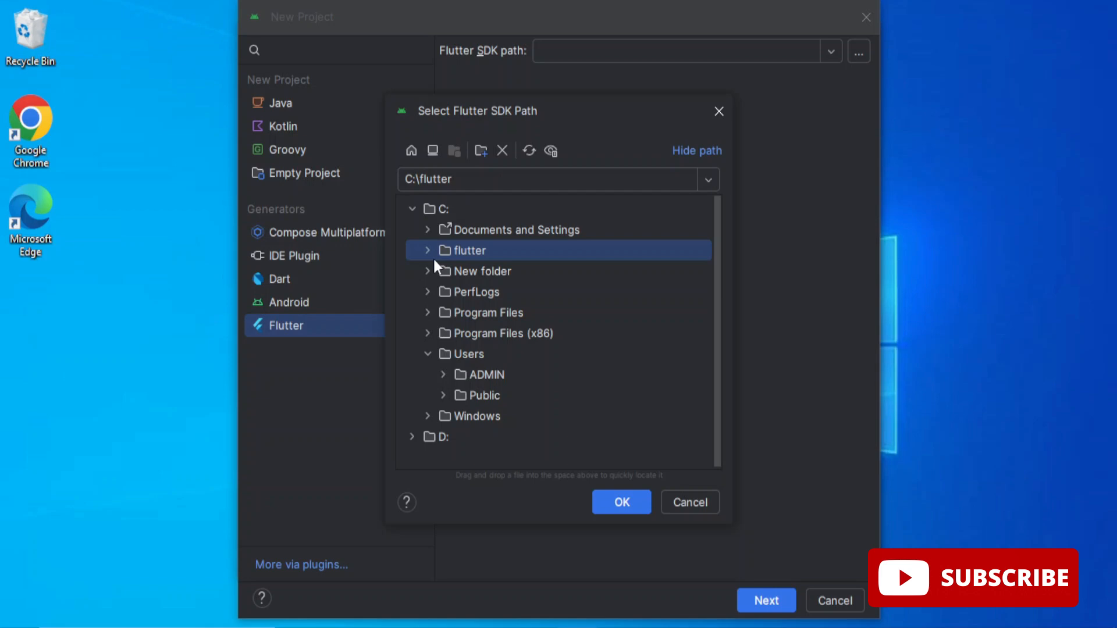
left_click(606, 498)
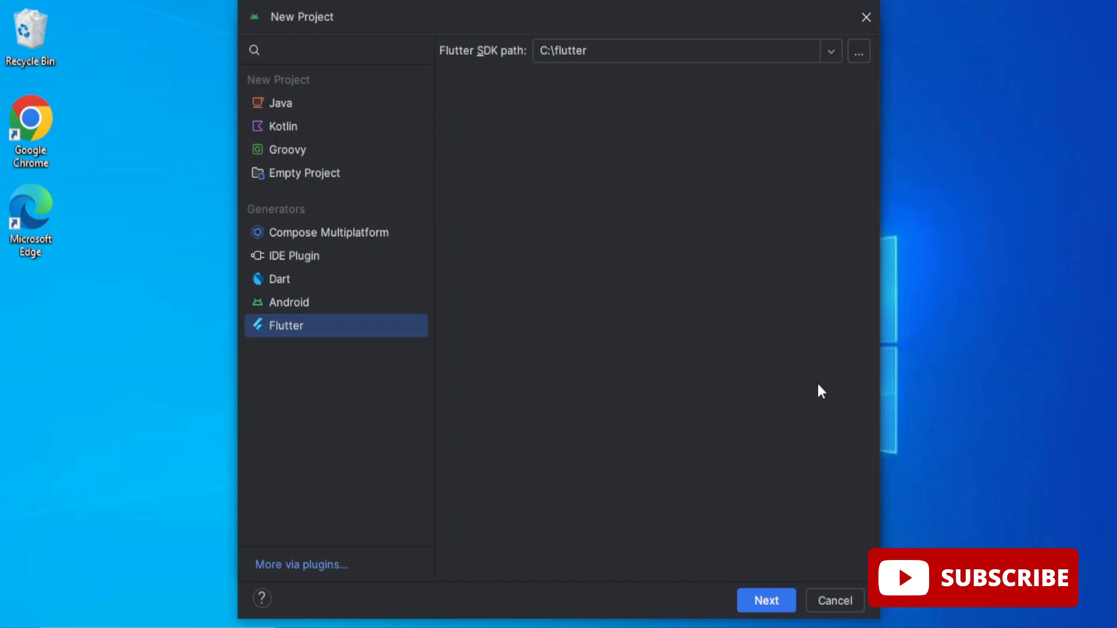
left_click(768, 599)
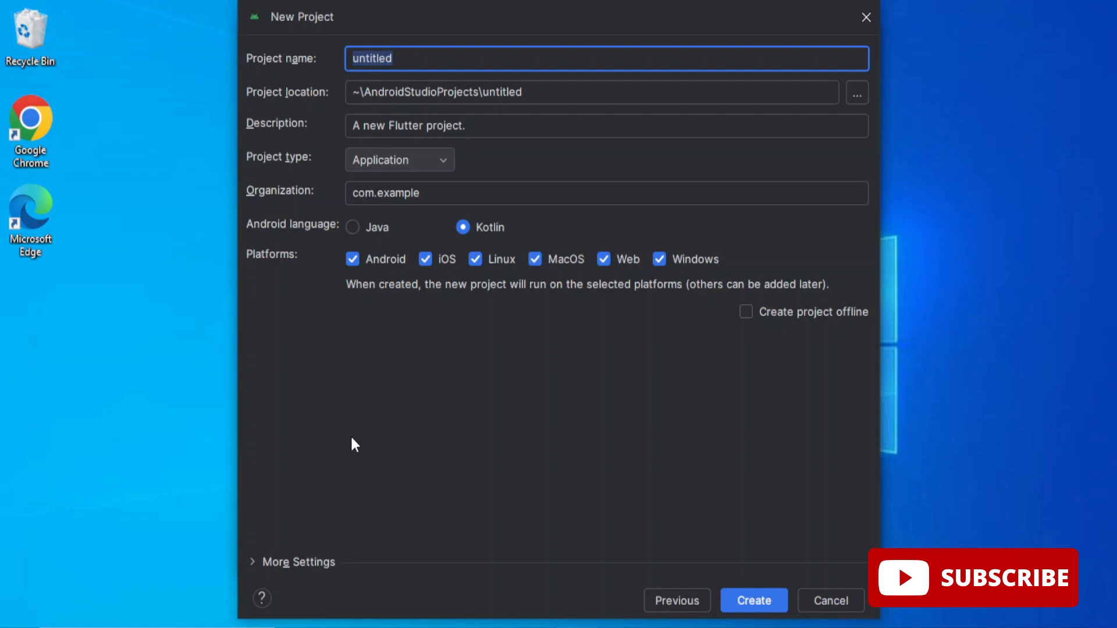
- Name the Flutter project demoprj and set its location to the D:\cs corner folder
type("demoprj")
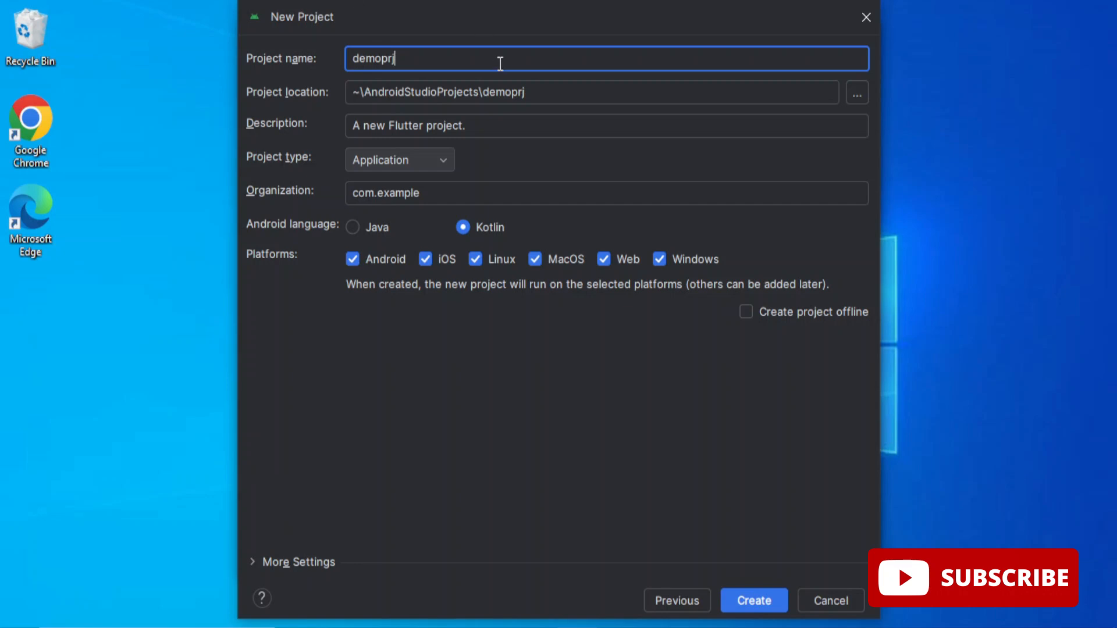
left_click(848, 97)
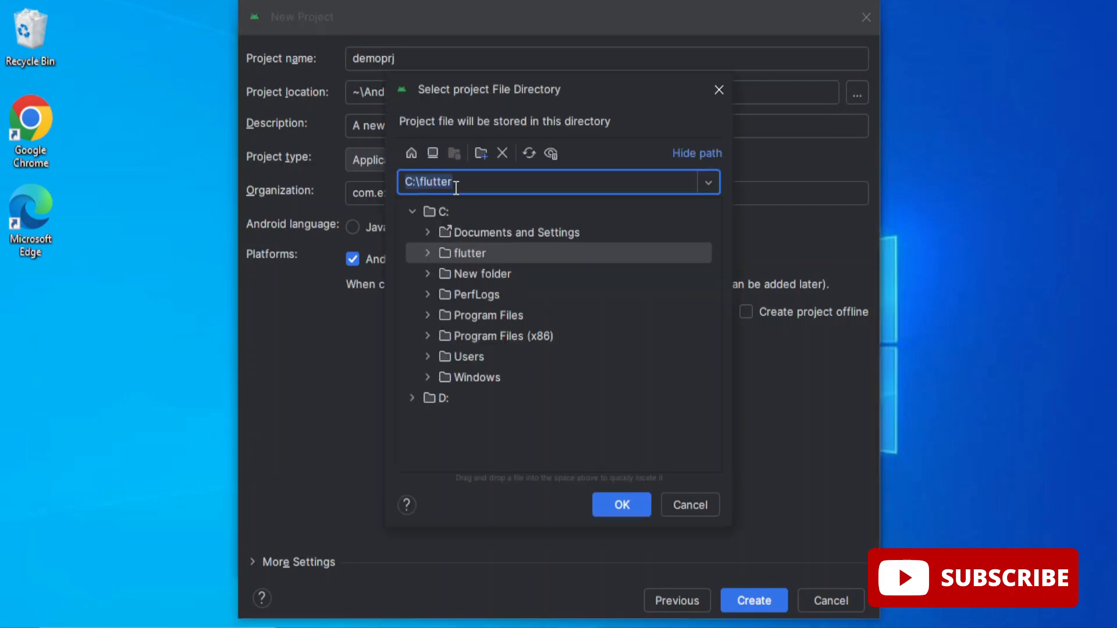
left_click(410, 398)
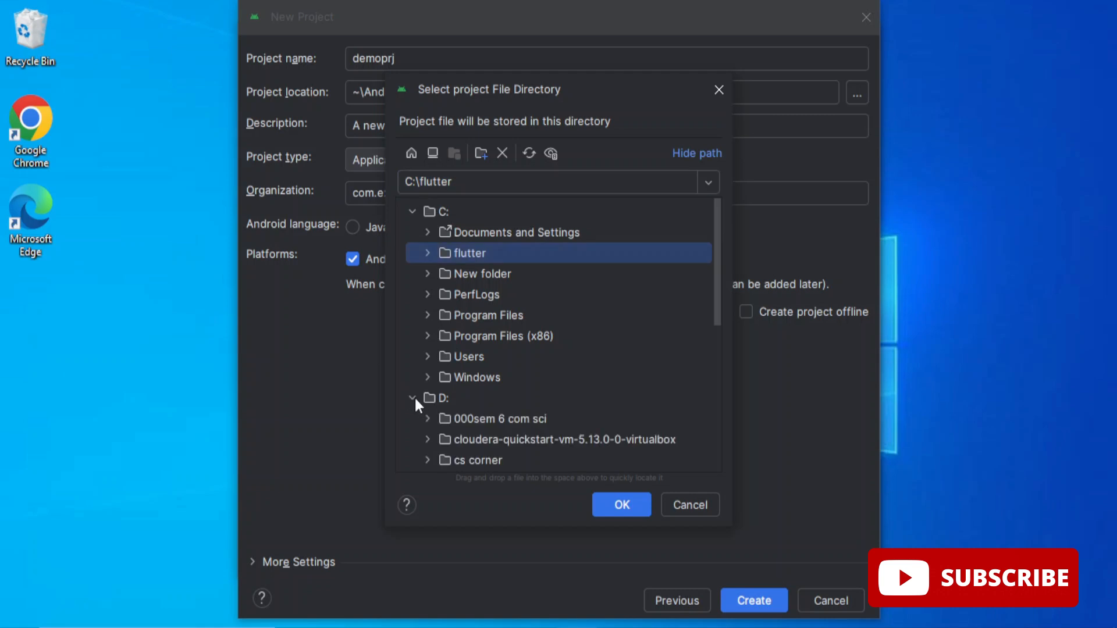
scroll(431, 394, "down", 2)
left_click(460, 392)
left_click(640, 508)
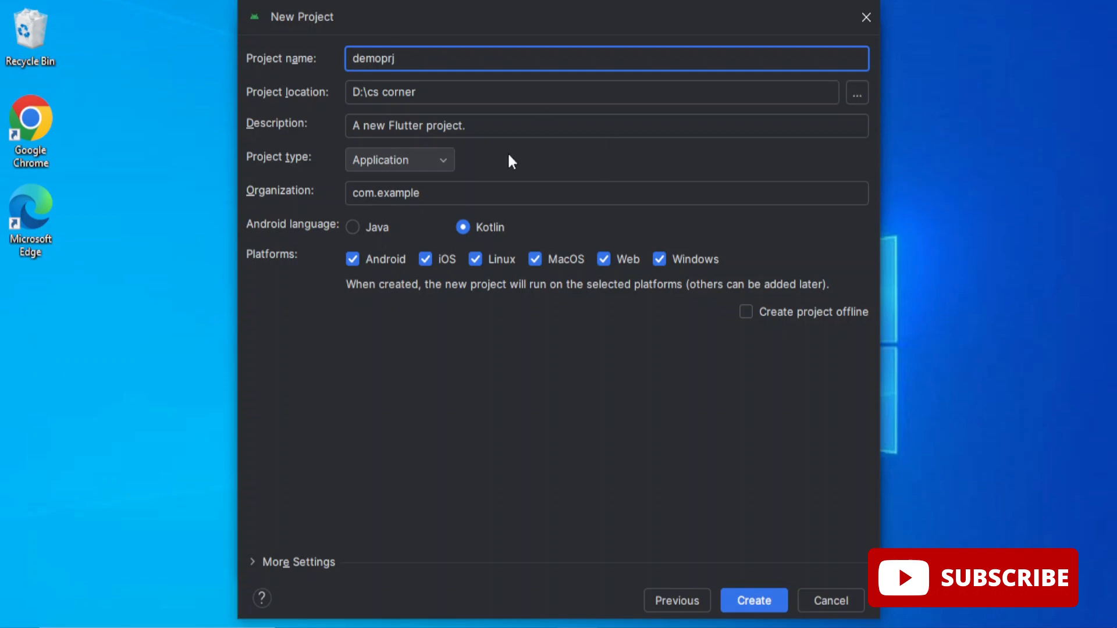
- Set the Flutter project's organization to com.cscorner
left_click(483, 191)
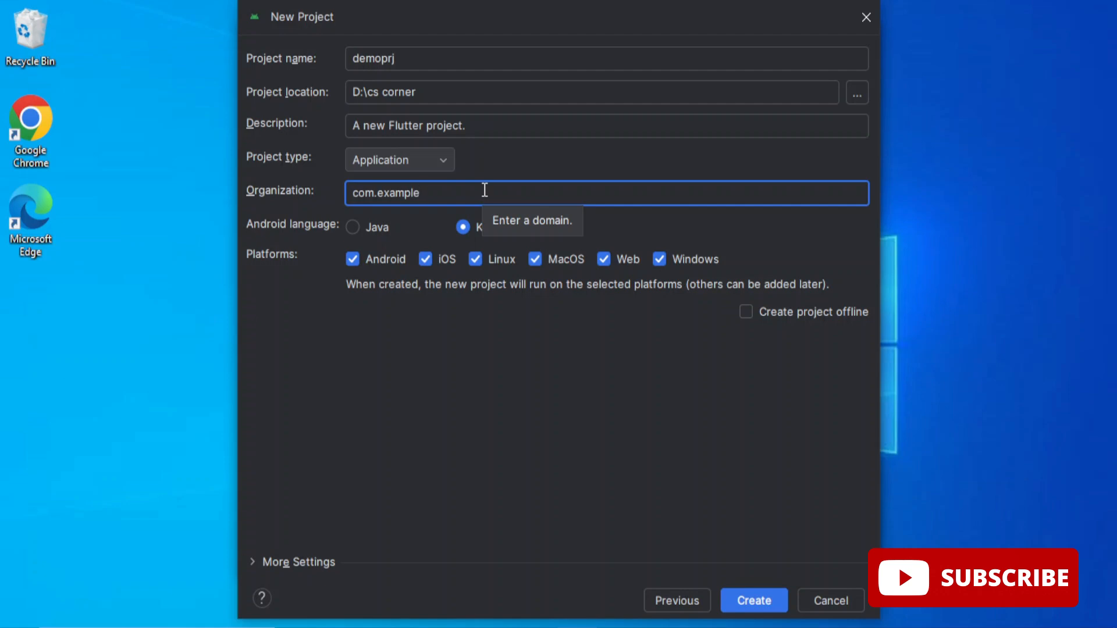
key("BackSpace")
key("BackSpace")
key("BackSpace")
key("BackSpace")
key("BackSpace")
key("BackSpace")
key("BackSpace")
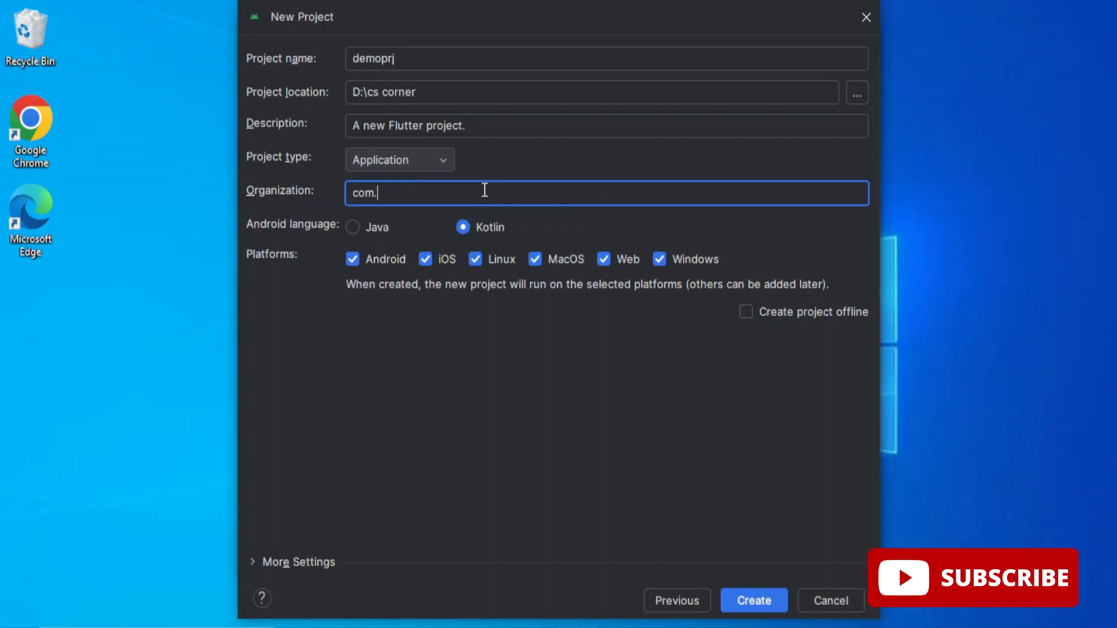
type("cscorner")
- Exclude Linux, iOS and Windows from the new project's target platforms
left_click(505, 260)
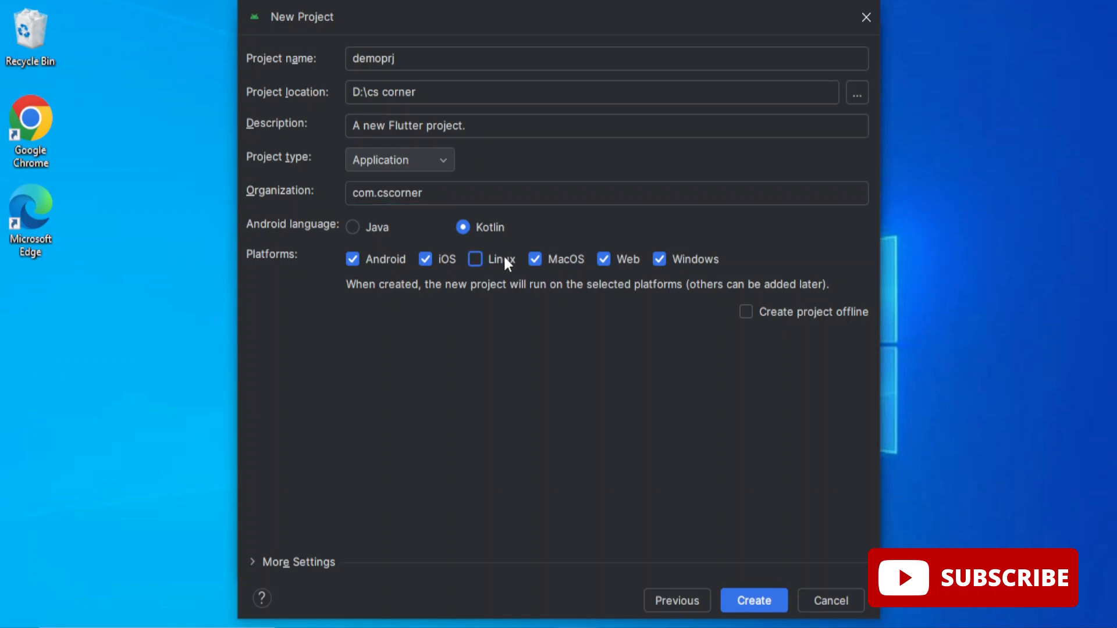
left_click(438, 263)
left_click(674, 268)
- Create the Flutter project, correcting its location to D:\cscorner so that the folder name contains no space
left_click(756, 604)
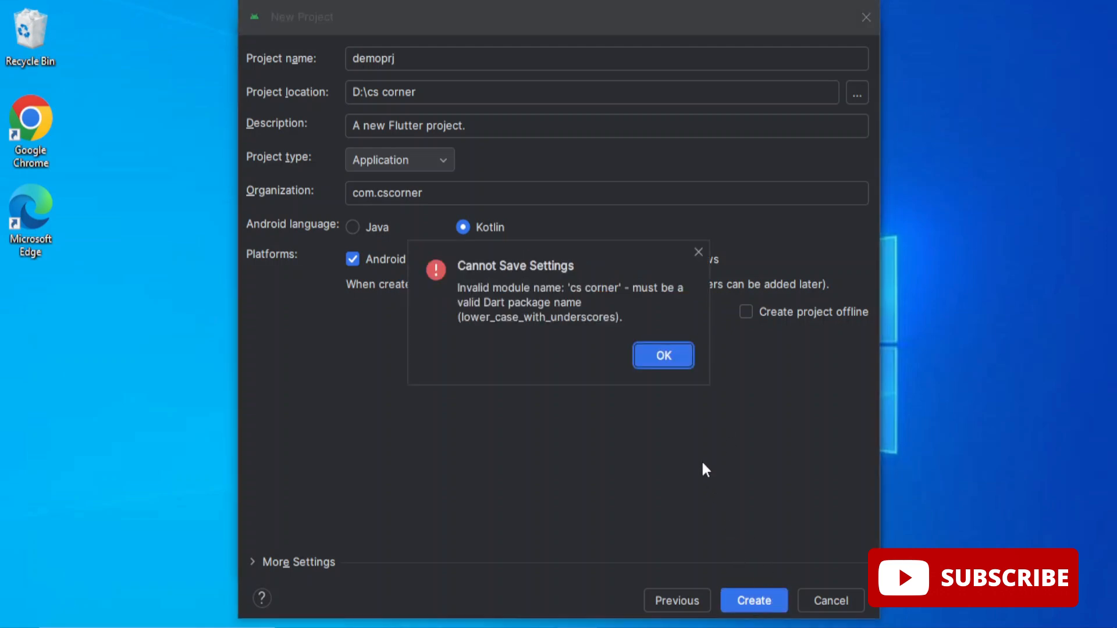
left_click(664, 356)
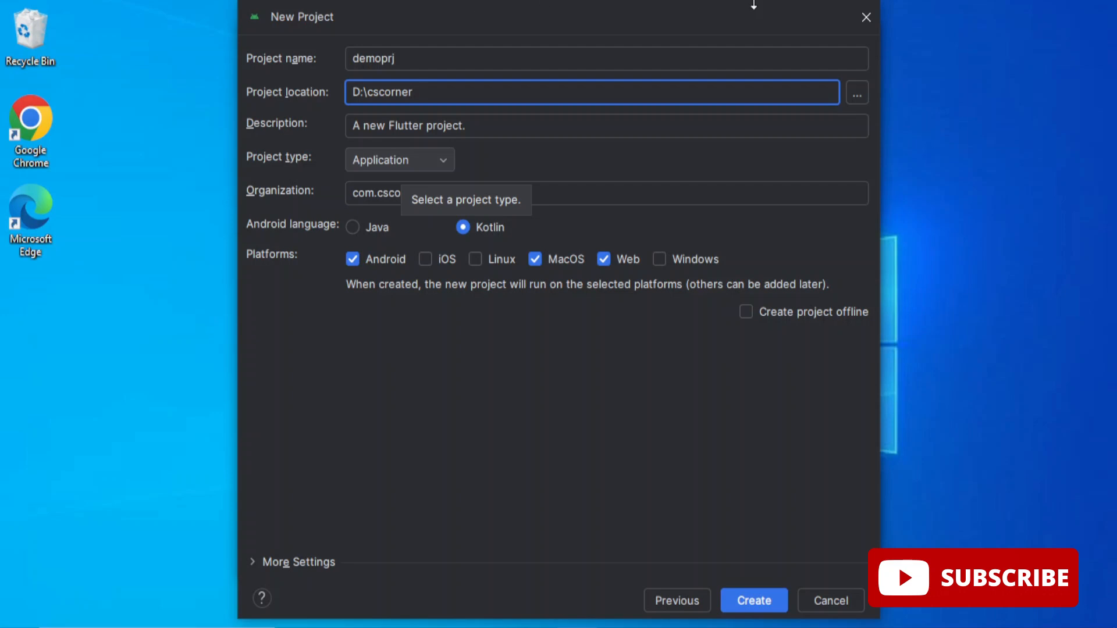
left_click(764, 607)
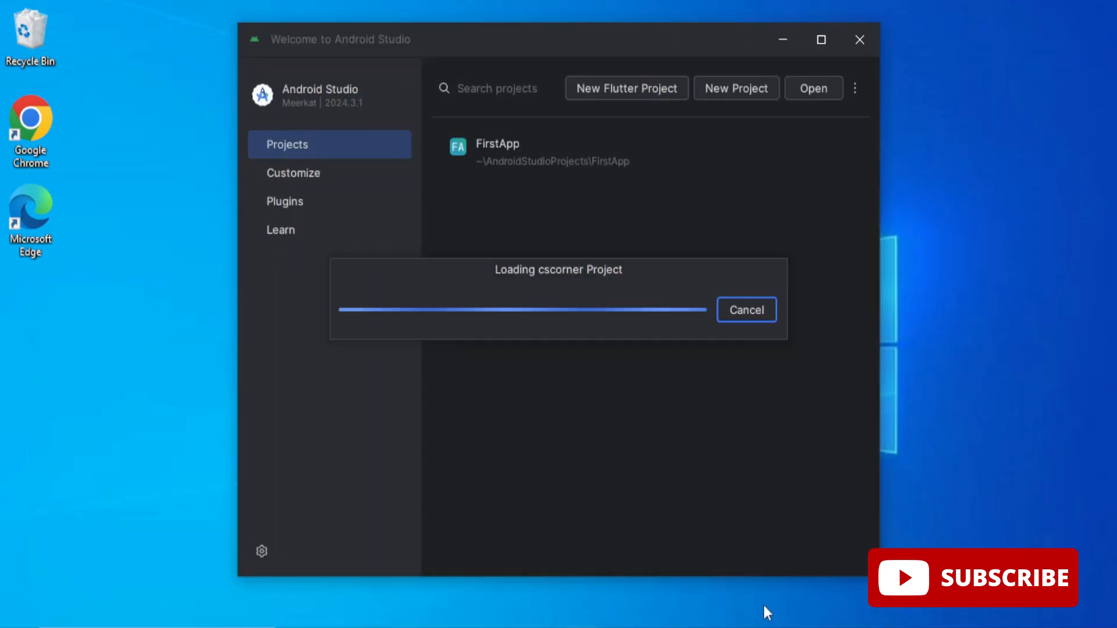